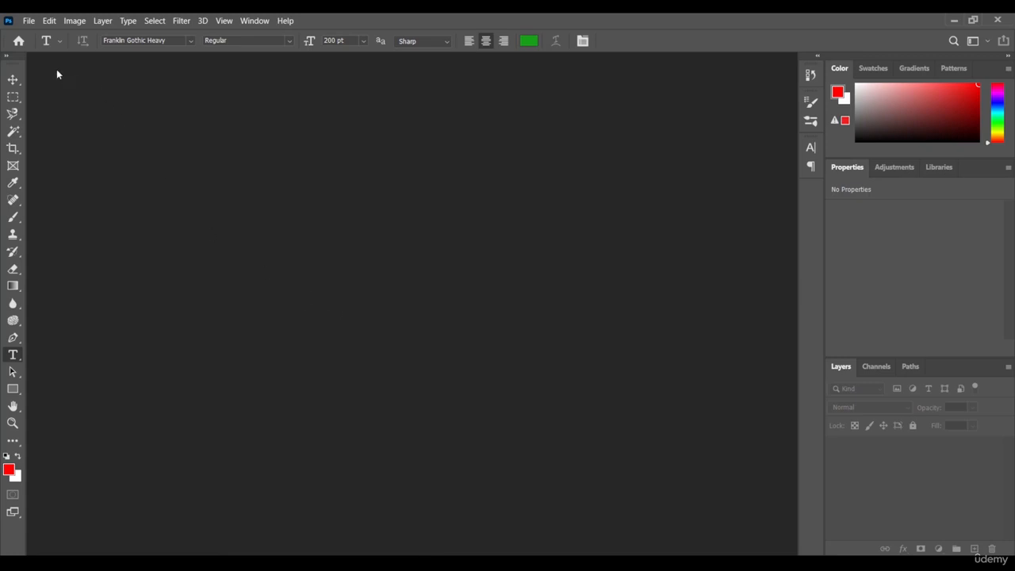
- Create a new 1920 x 1080 px document at 72 ppi with a white background
left_click(28, 20)
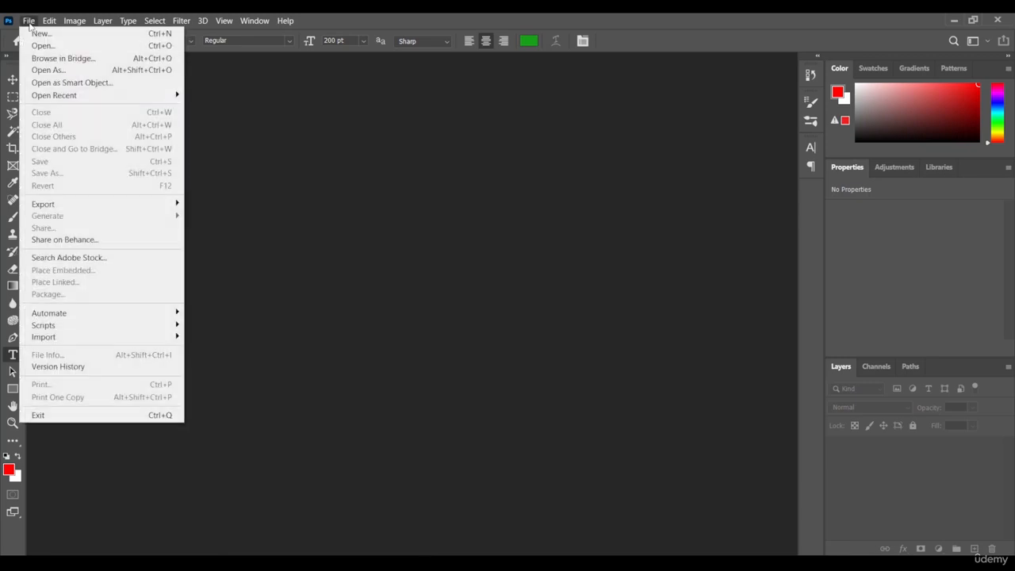
left_click(87, 35)
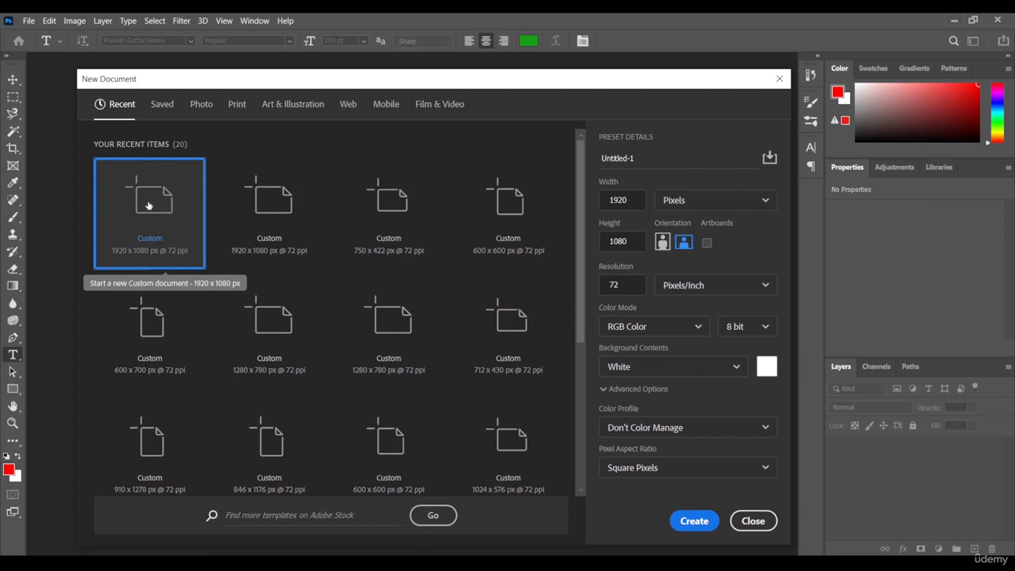
left_click(695, 522)
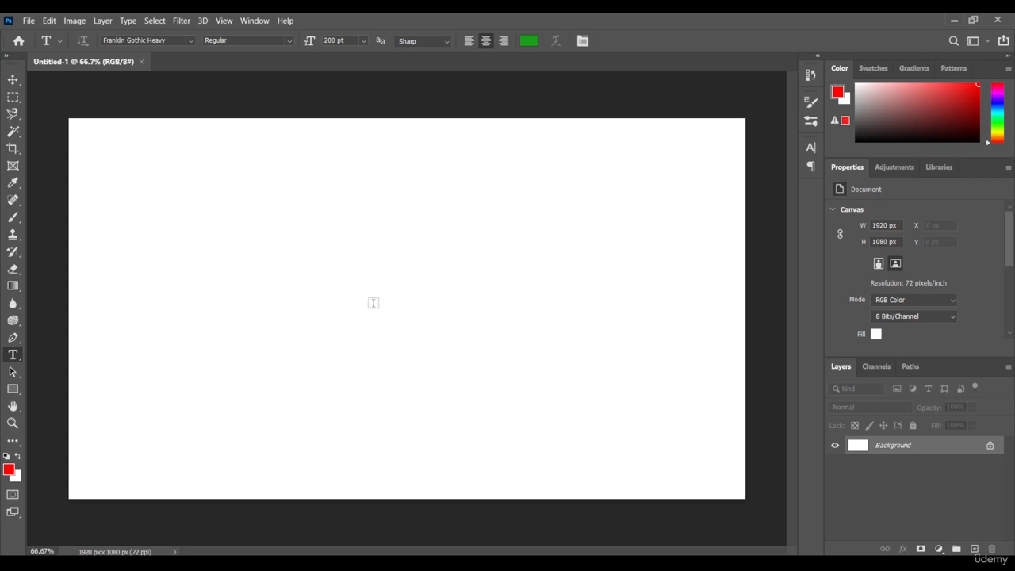
- Add the green text "Opened-online" to the canvas in 200 pt Franklin Gothic Heavy
left_click(370, 308)
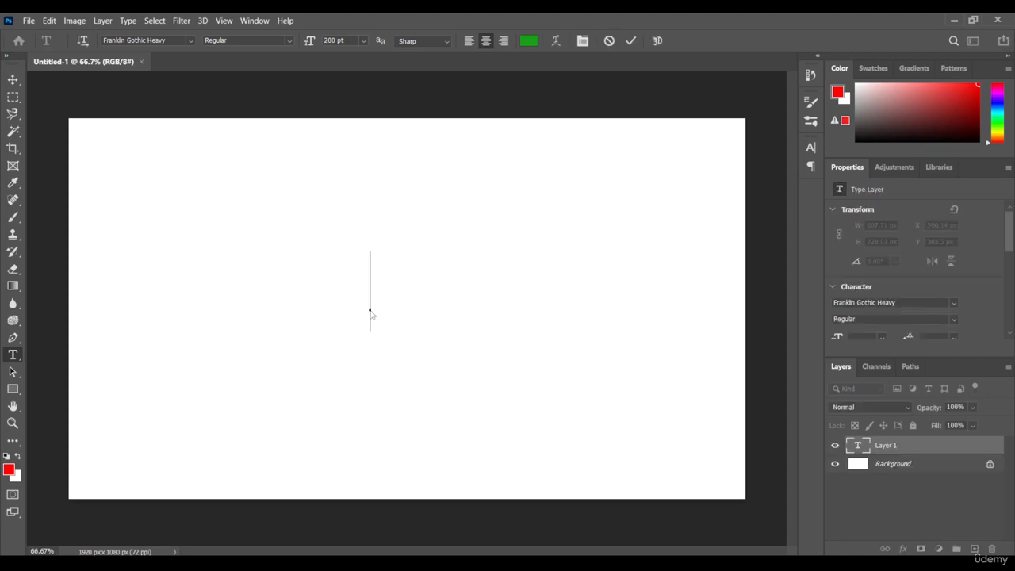
type("O")
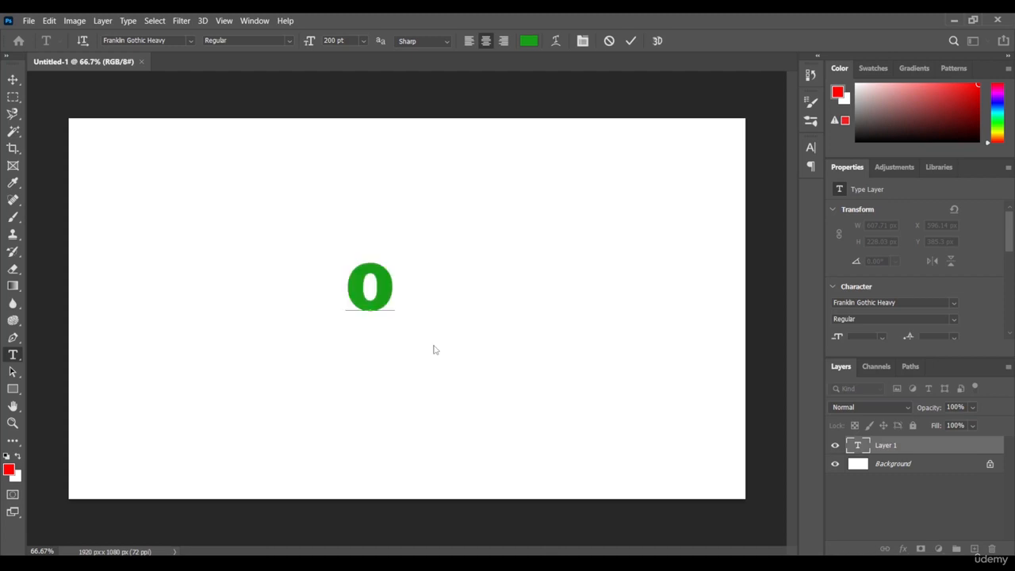
type("p")
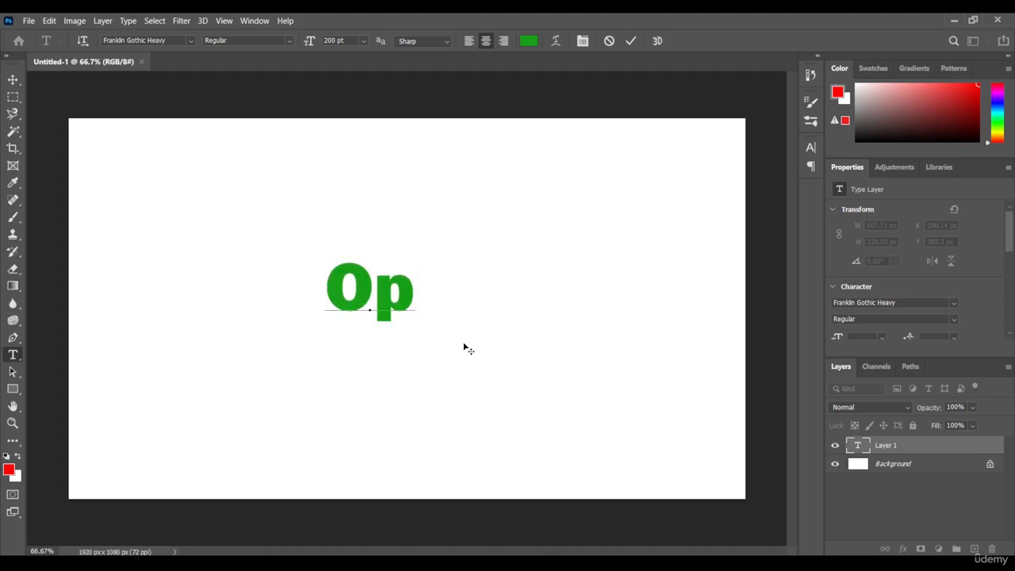
type("ened")
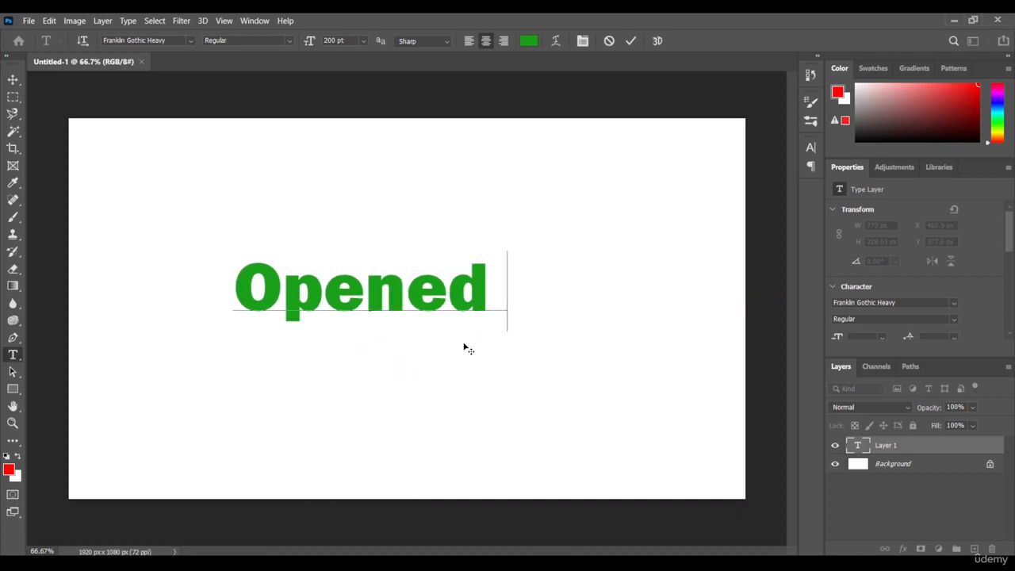
type("-onlin")
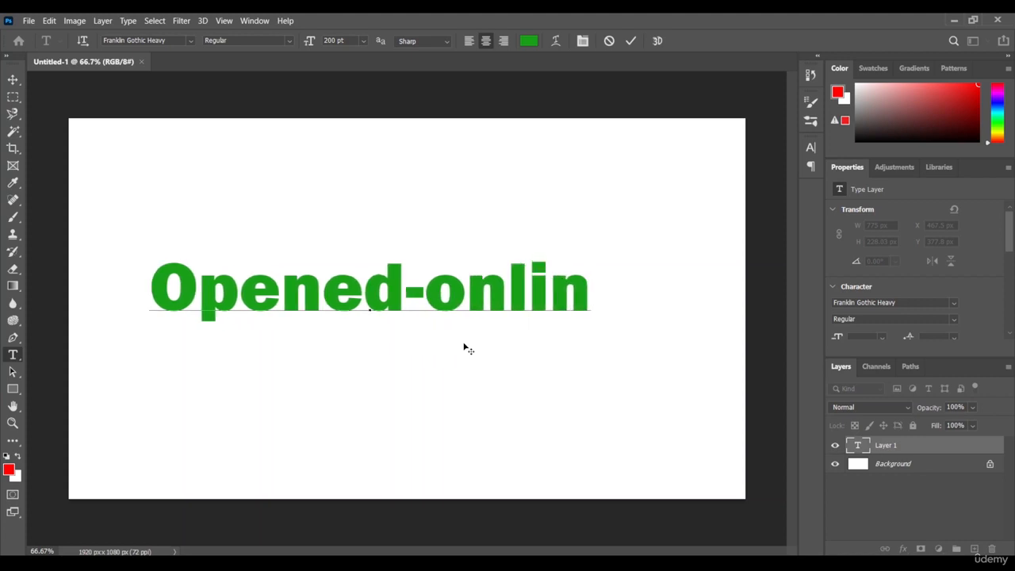
type("e")
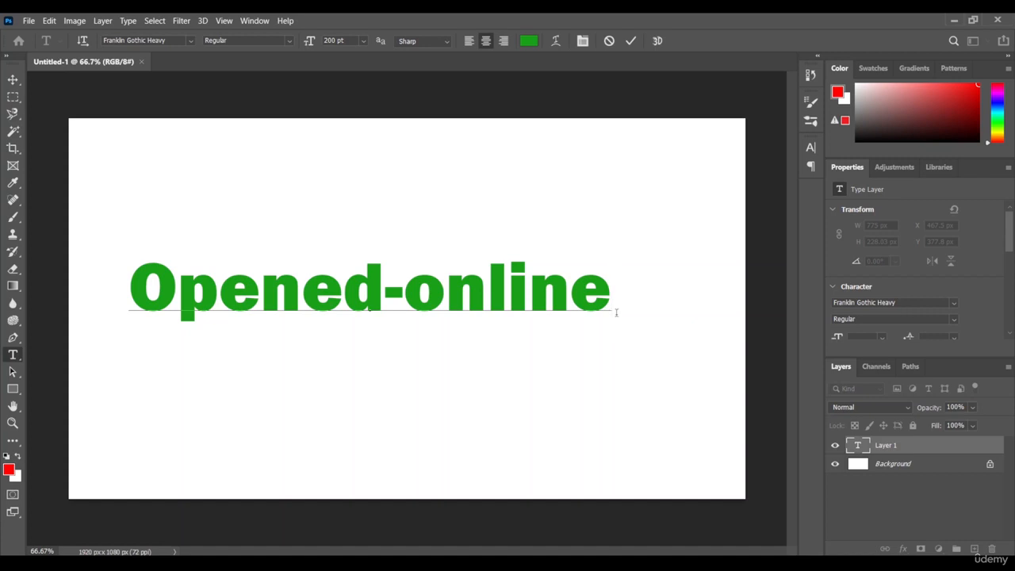
left_click(630, 41)
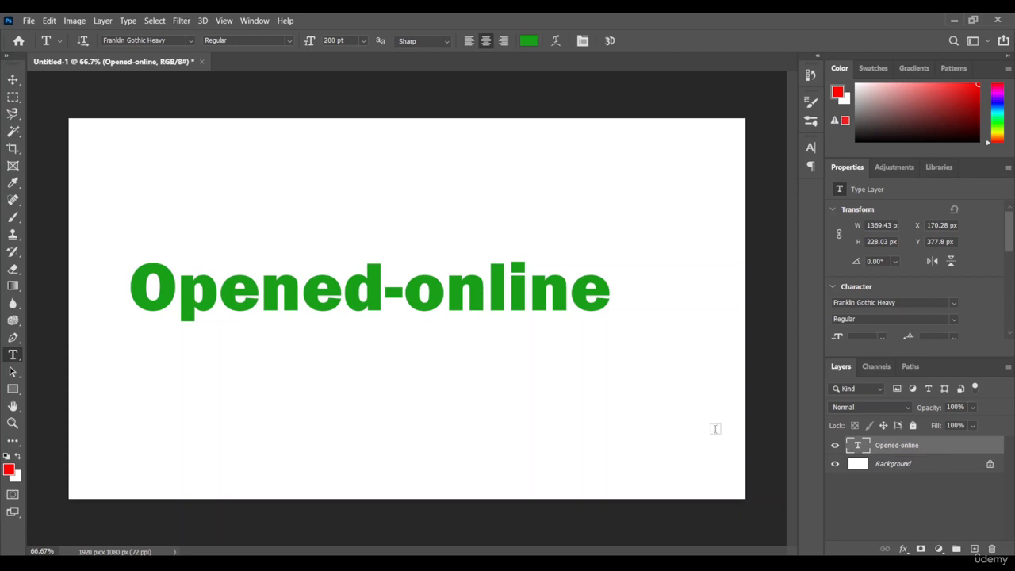
- Apply a Bevel & Emboss effect to the text layer with 105% depth, 13 px size and 12 px soften
left_click(902, 548)
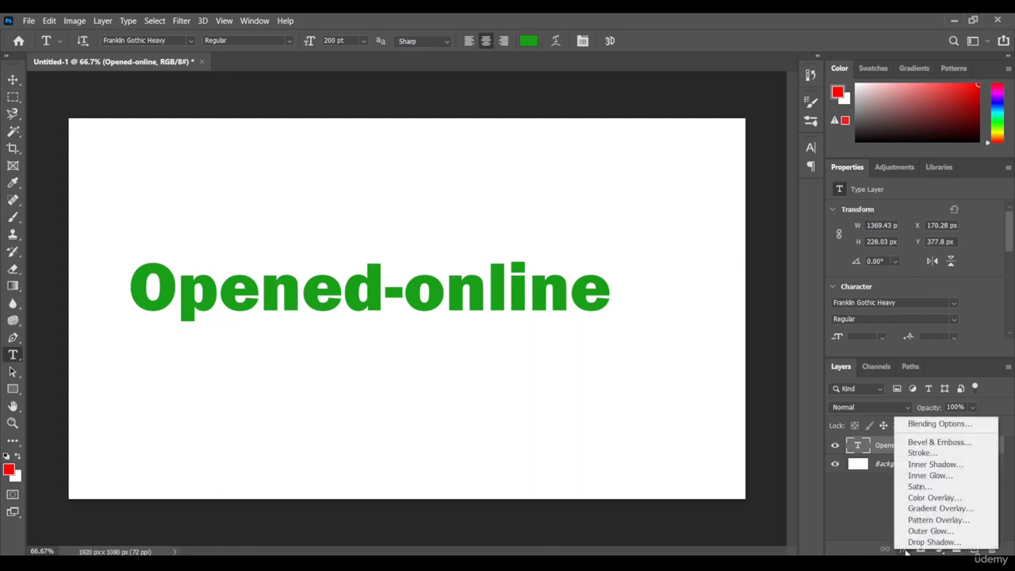
left_click(954, 447)
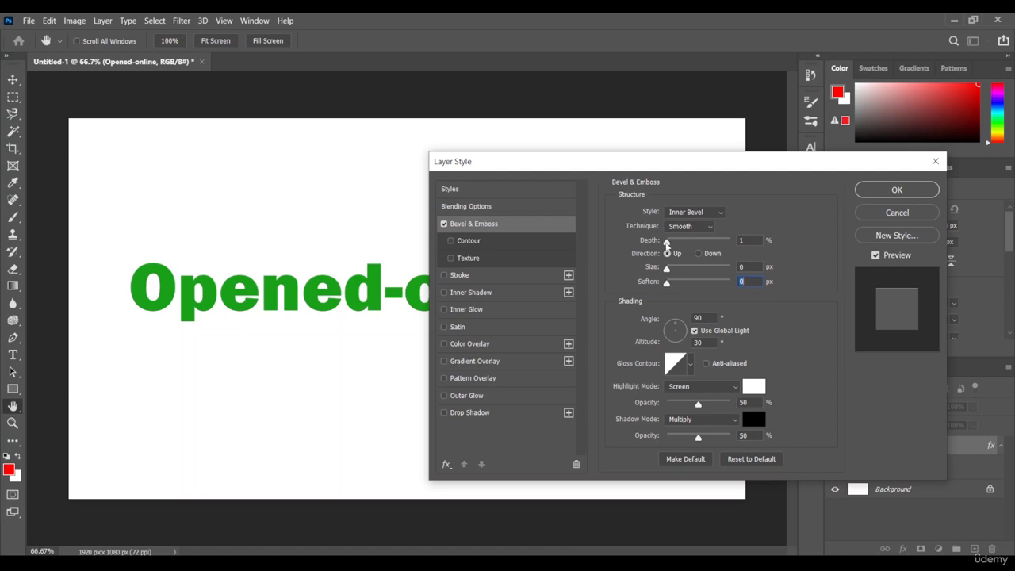
left_click_drag(666, 243, 674, 245)
left_click_drag(666, 272, 674, 274)
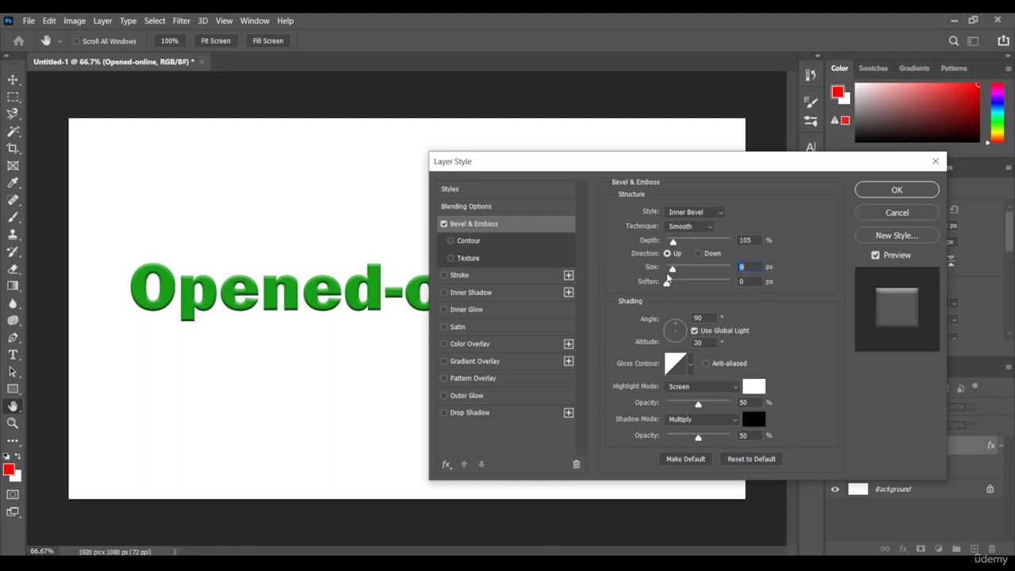
left_click_drag(673, 271, 665, 272)
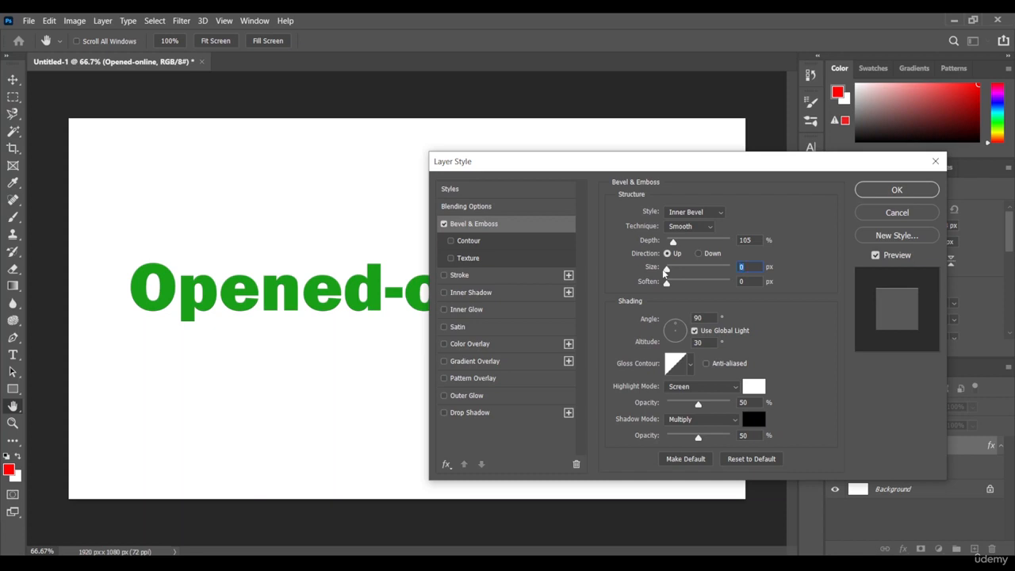
left_click_drag(666, 272, 676, 275)
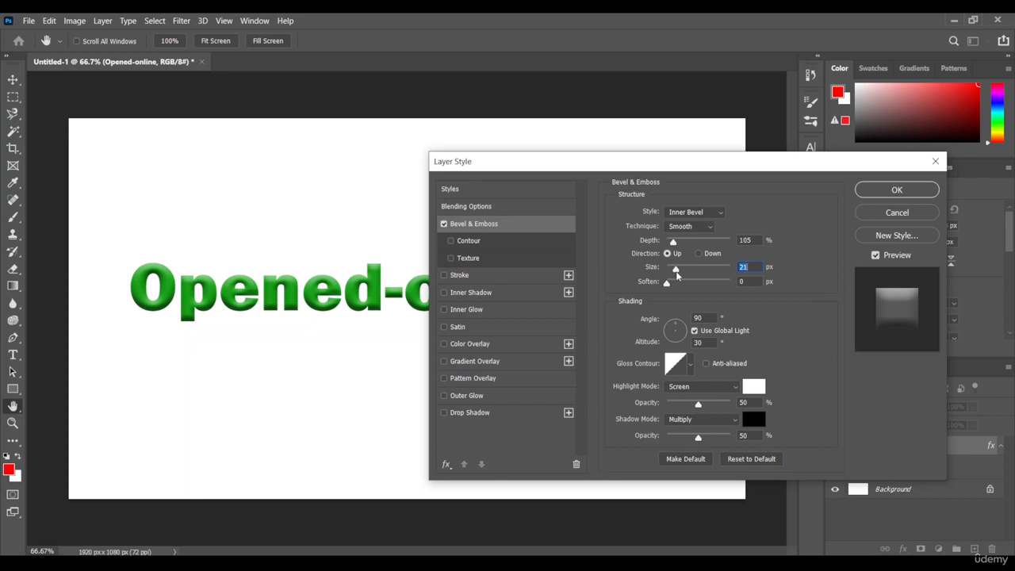
mouse_move(676, 275)
left_mouse_down()
mouse_move(664, 274)
mouse_move(674, 274)
left_mouse_up()
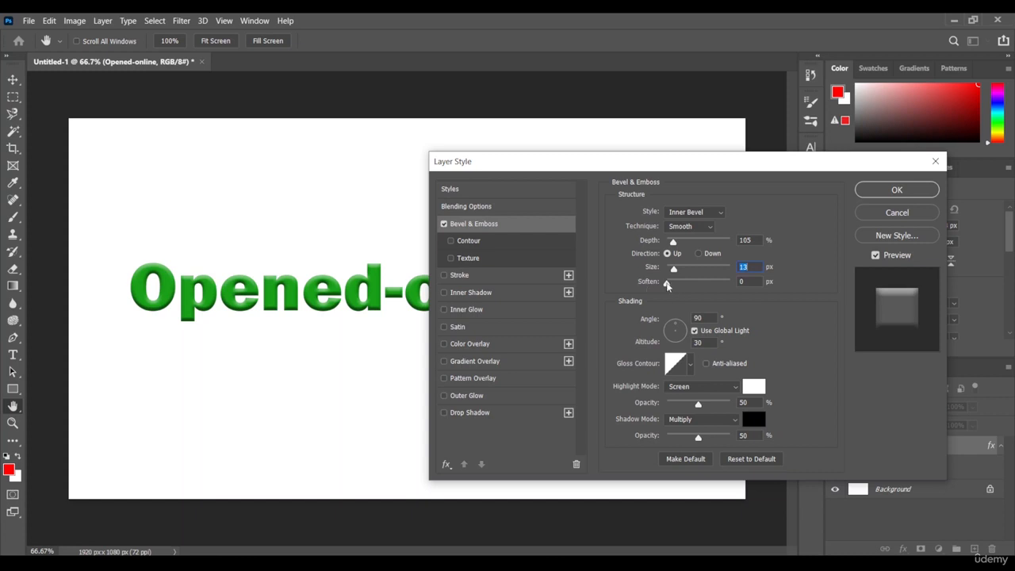
left_click_drag(666, 284, 711, 285)
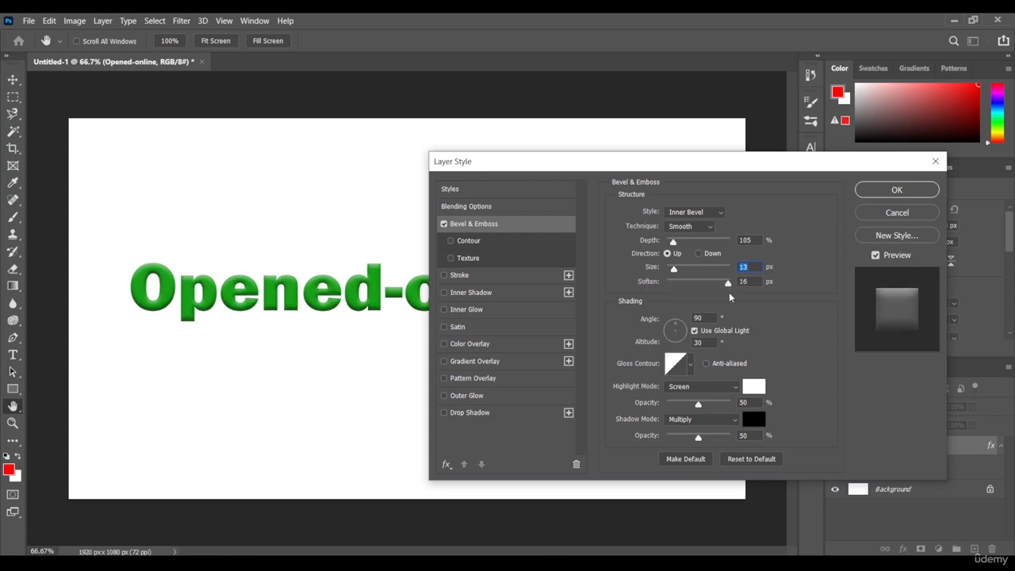
left_click_drag(714, 298, 714, 298)
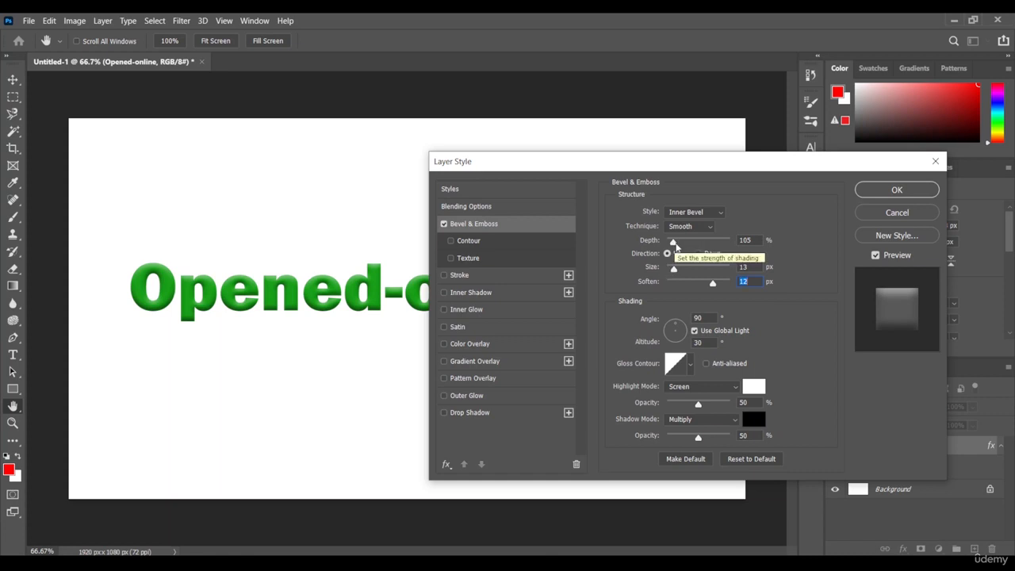
- Refine the text's inner bevel to 136% depth, 13 px size and 10 px soften
mouse_move(674, 243)
left_mouse_down()
mouse_move(698, 250)
mouse_move(680, 246)
left_mouse_up()
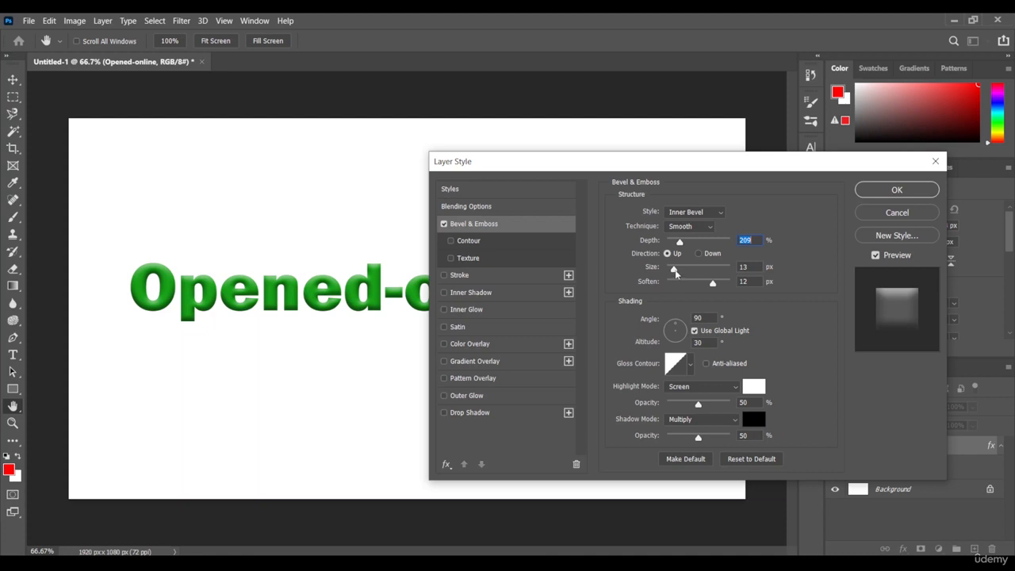
left_click_drag(674, 270, 690, 270)
left_click(691, 271)
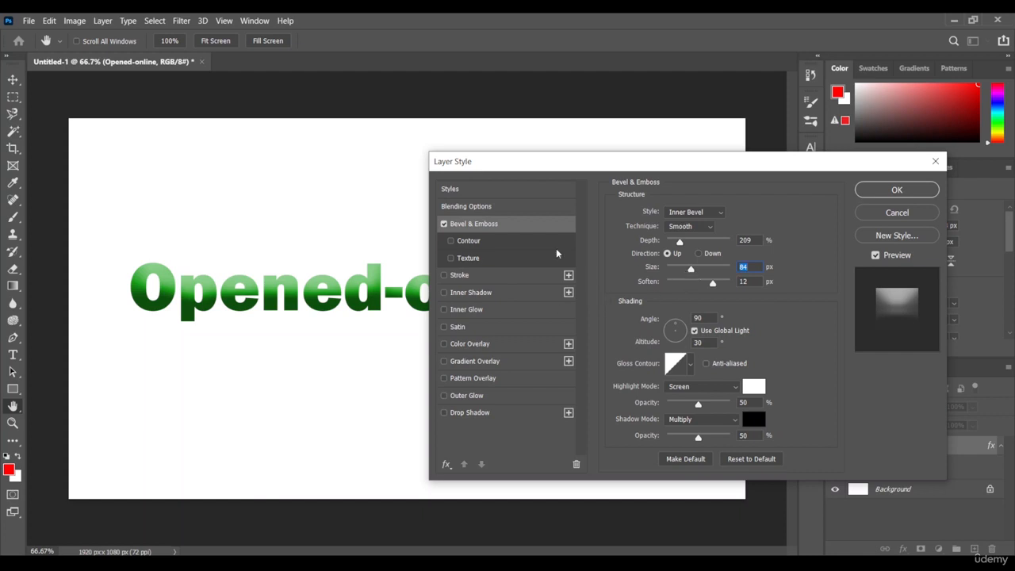
left_click_drag(690, 270, 675, 272)
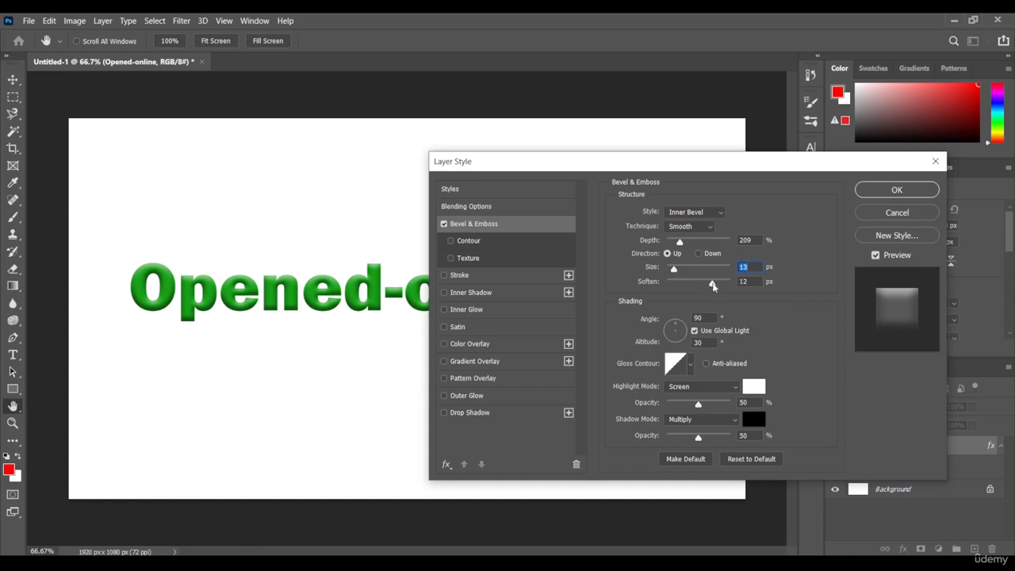
mouse_move(711, 284)
left_mouse_down()
mouse_move(689, 286)
mouse_move(707, 287)
left_mouse_up()
left_click_drag(685, 241, 676, 245)
- Try the Outer Bevel, Emboss, Pillow Emboss and Stroke Emboss styles on the text and return to Inner Bevel
left_click(694, 213)
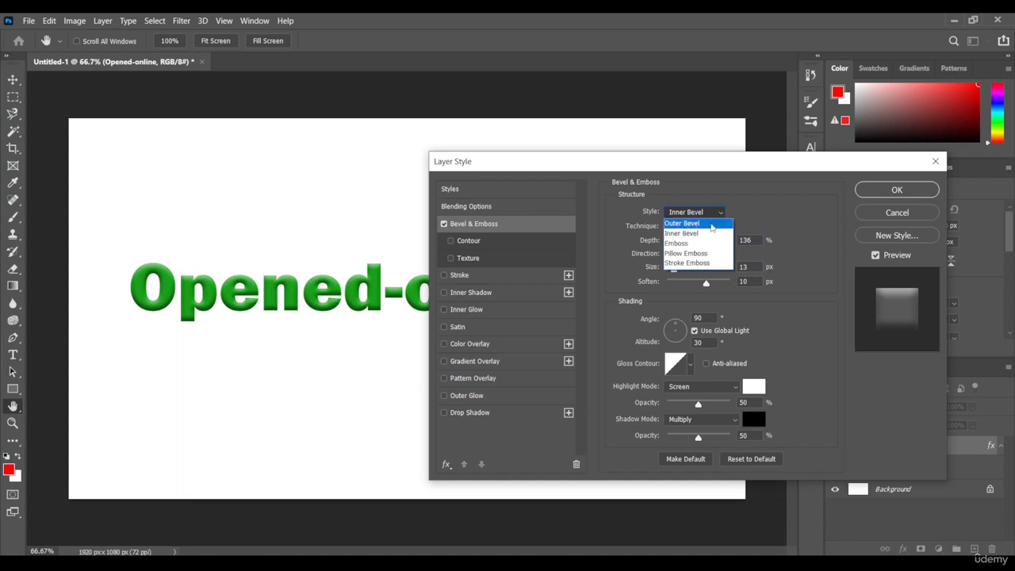
left_click(698, 225)
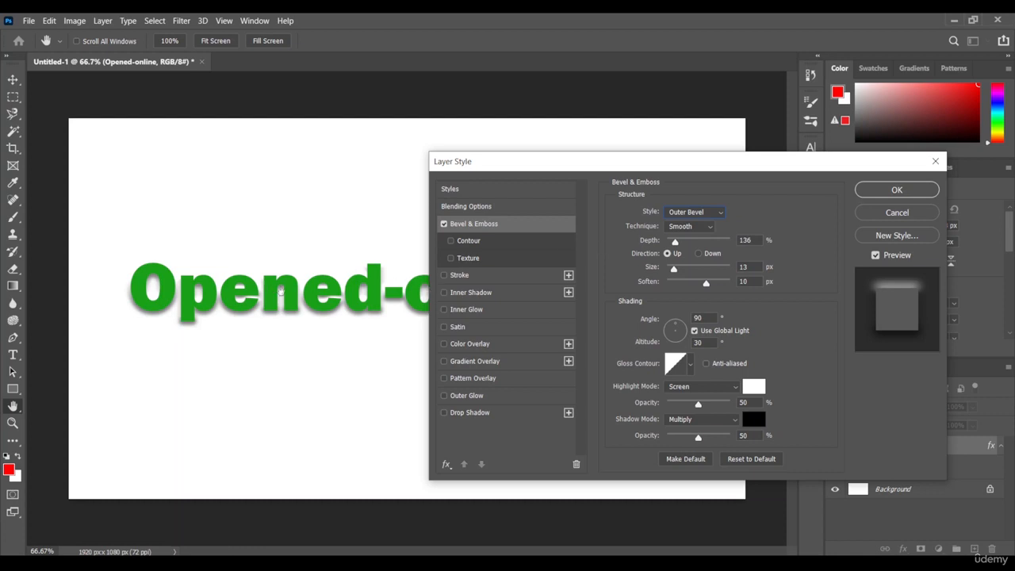
left_click(692, 213)
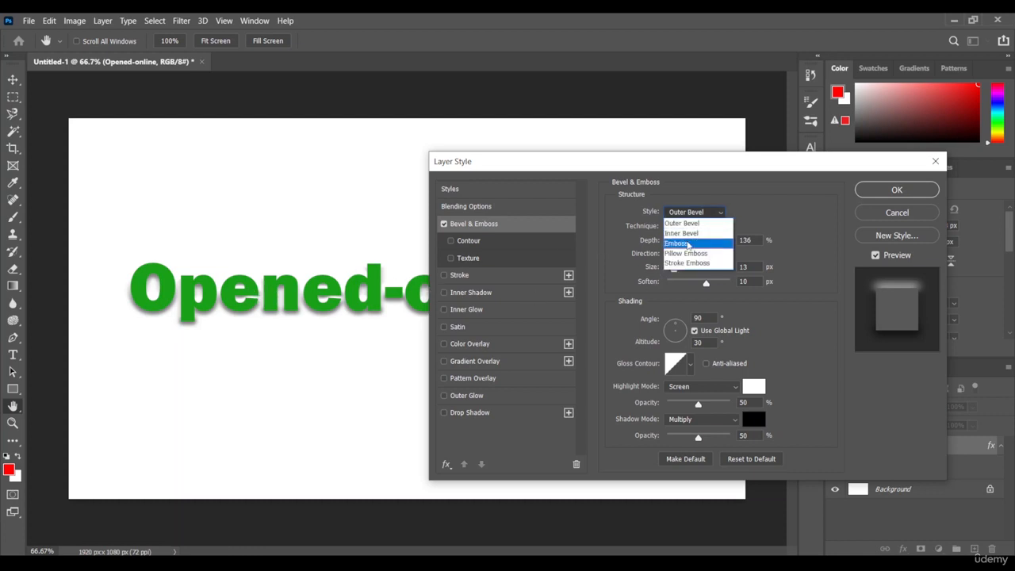
left_click(687, 242)
left_click(705, 216)
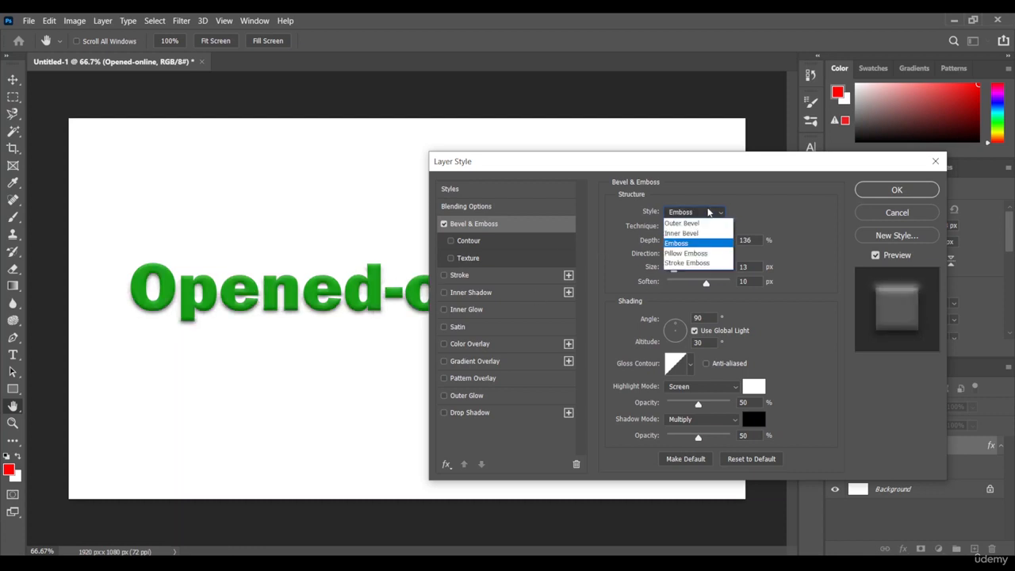
left_click(718, 254)
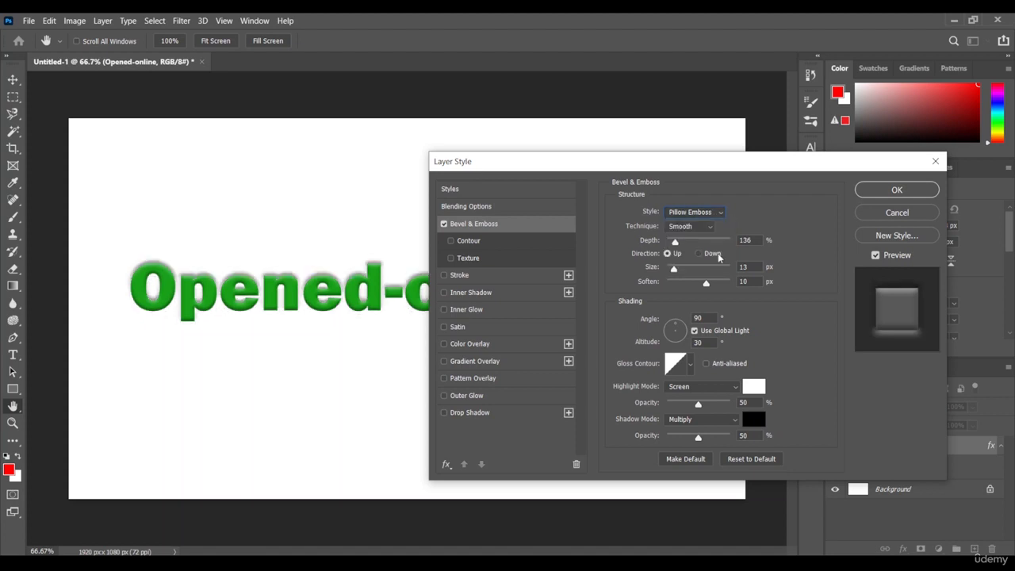
left_click(712, 213)
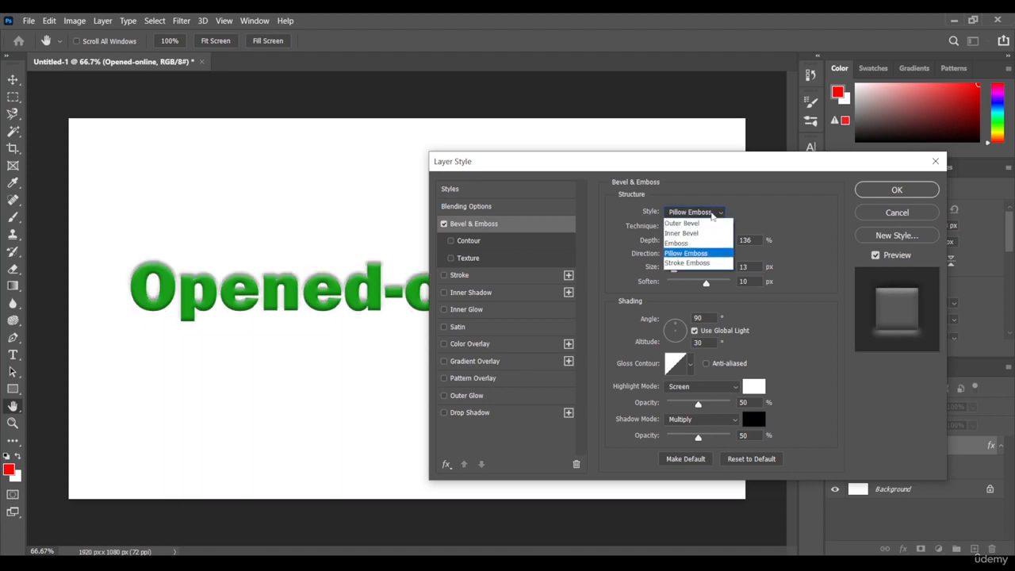
left_click(716, 263)
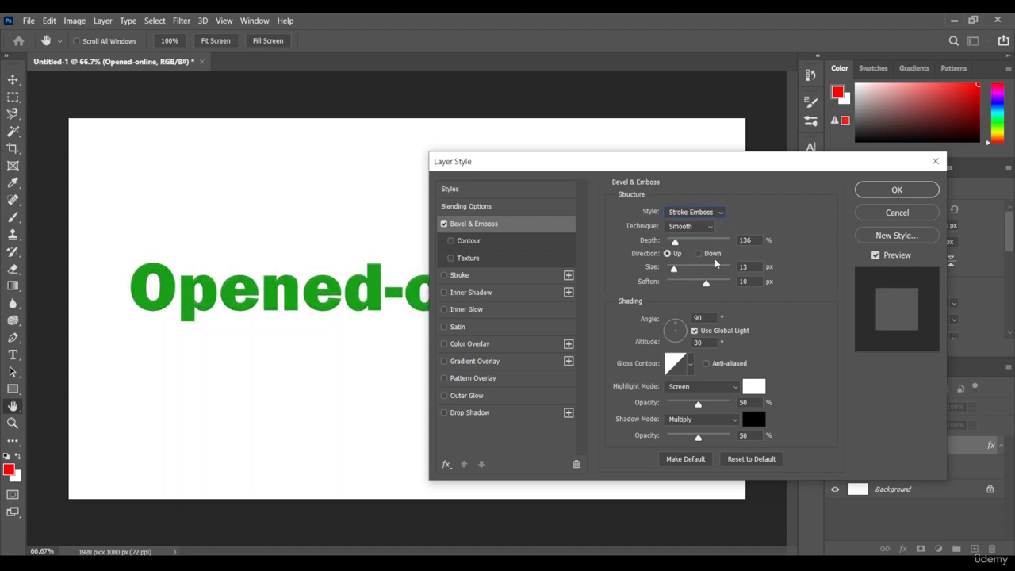
left_click(690, 214)
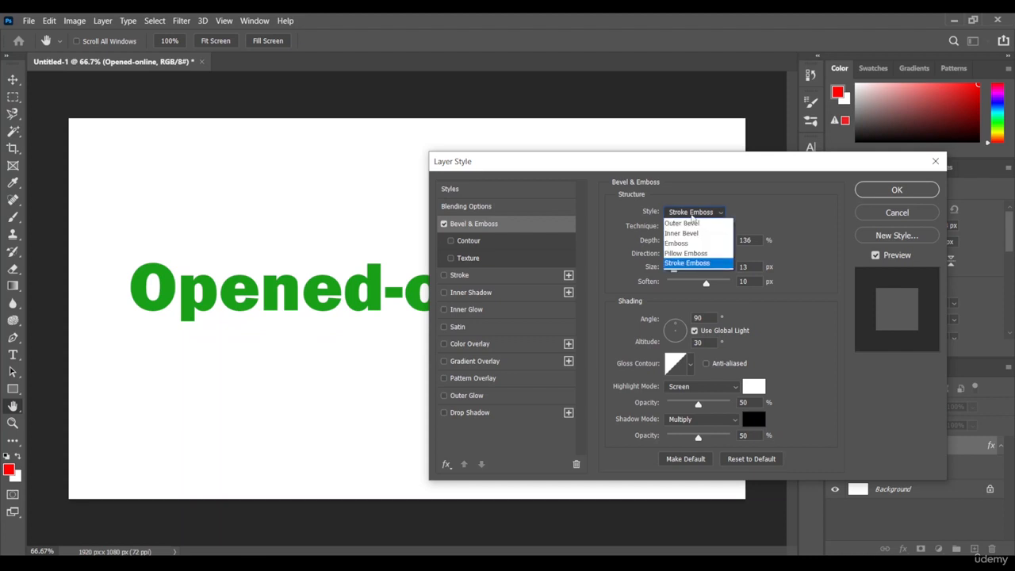
left_click(700, 233)
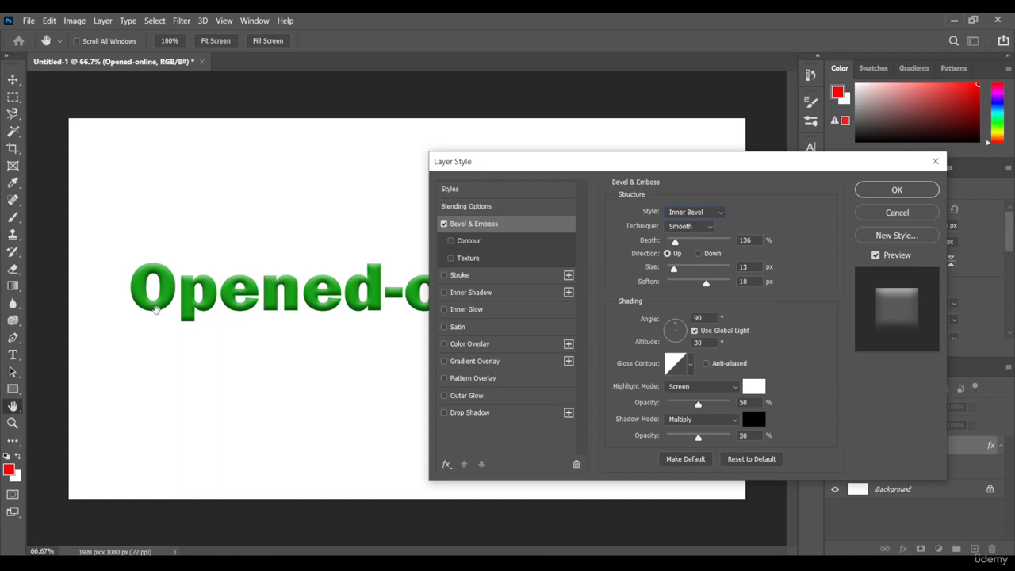
- Compare the bevel's Down and Up directions on the text, ending on Up
left_click(698, 253)
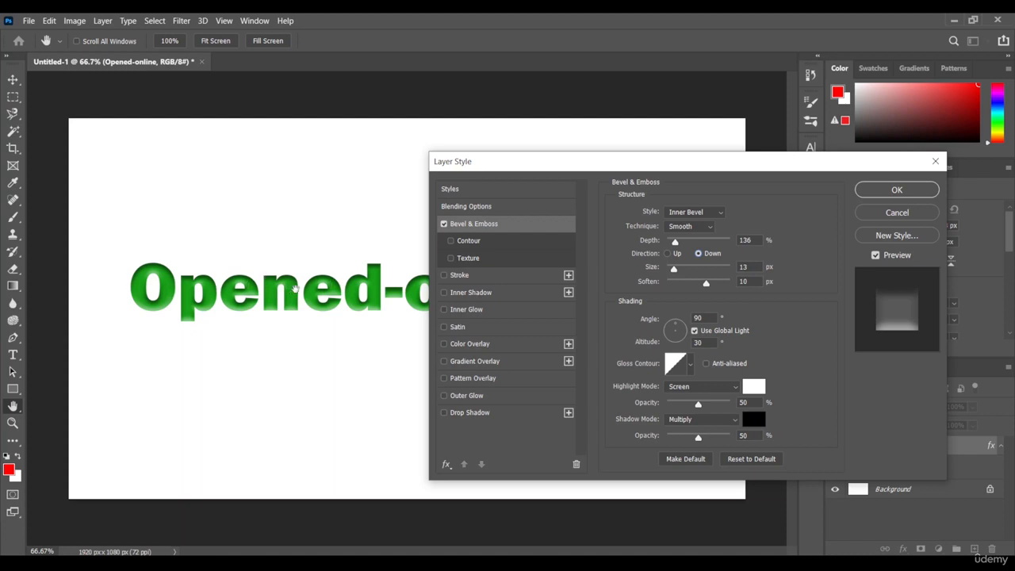
left_click(667, 254)
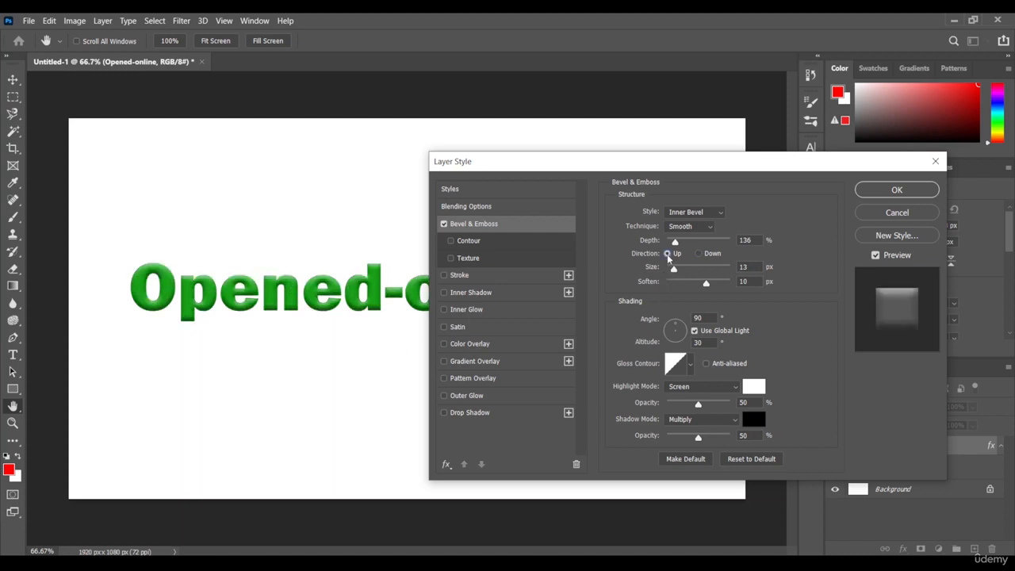
left_click(698, 253)
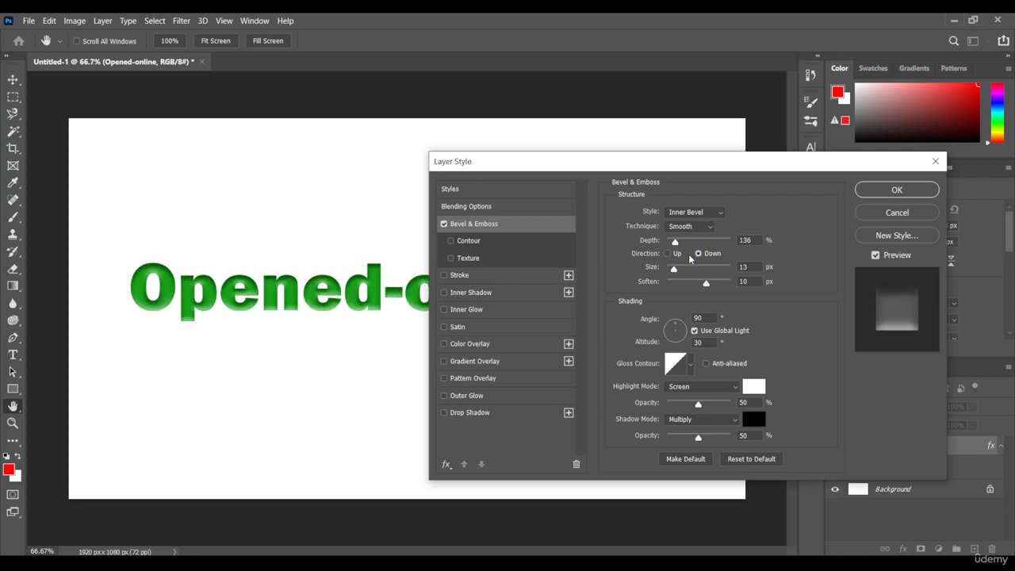
left_click(668, 253)
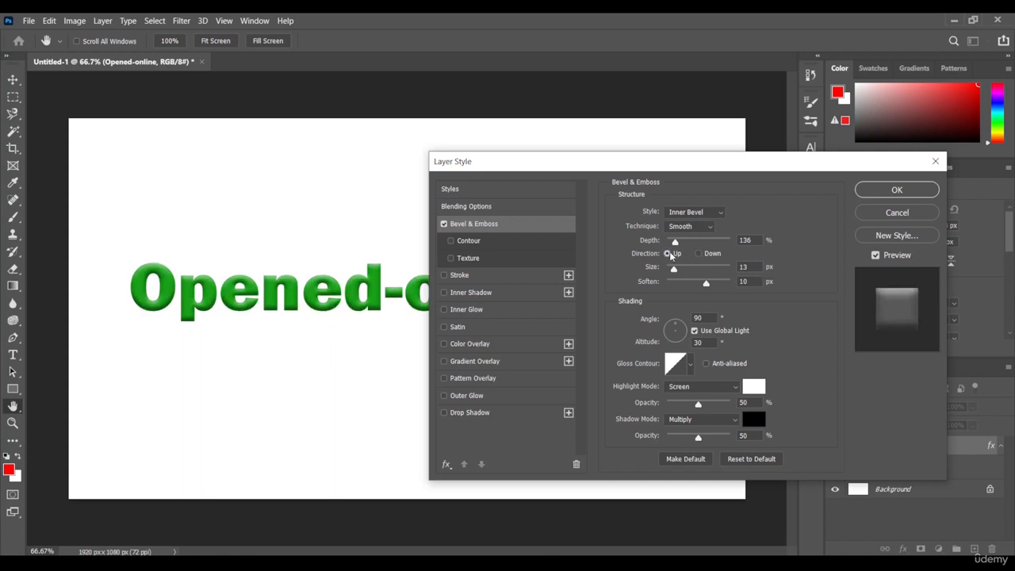
- Set the bevel's shading light angle to about -2°
left_click(710, 318)
left_click_drag(684, 334, 690, 331)
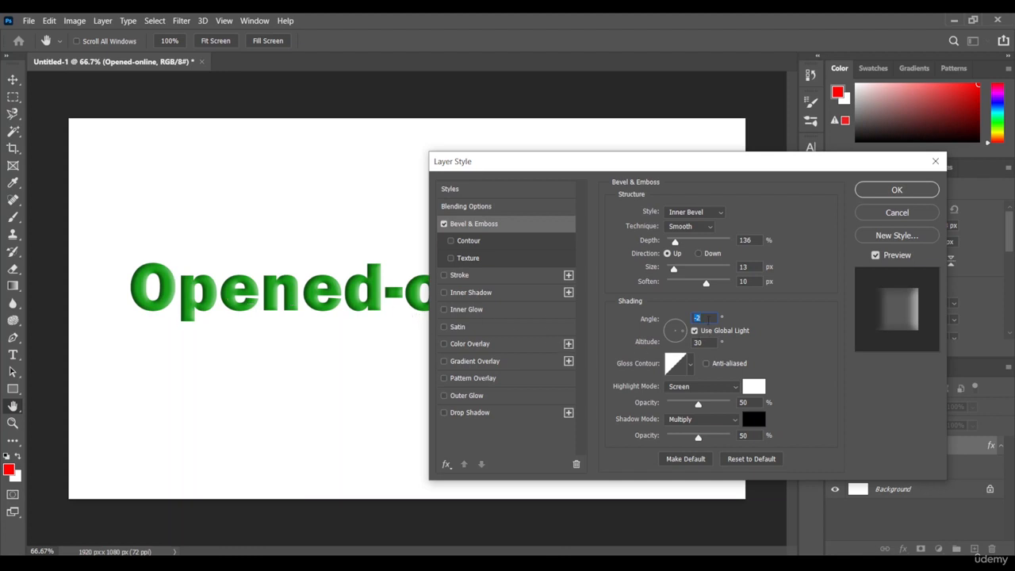
- Set the bevel's shading light to an angle of about 102° and an altitude of about 21°
left_click(678, 342)
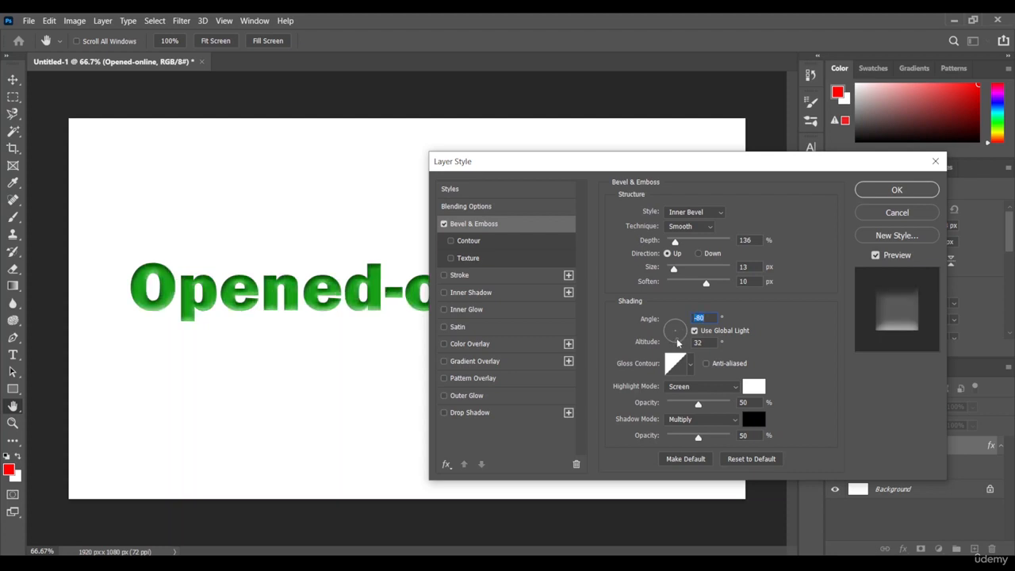
left_click(668, 333)
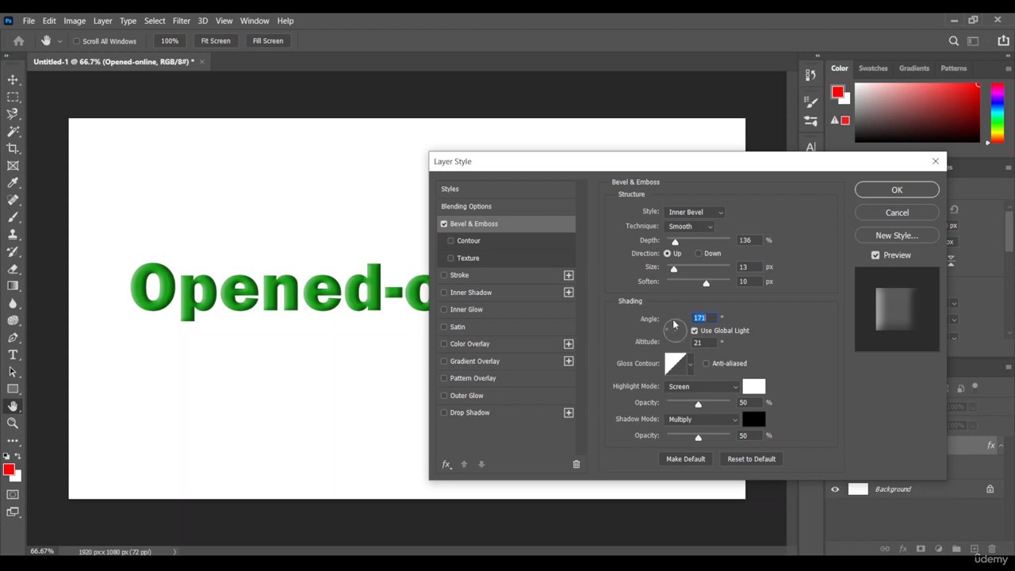
left_click(674, 323)
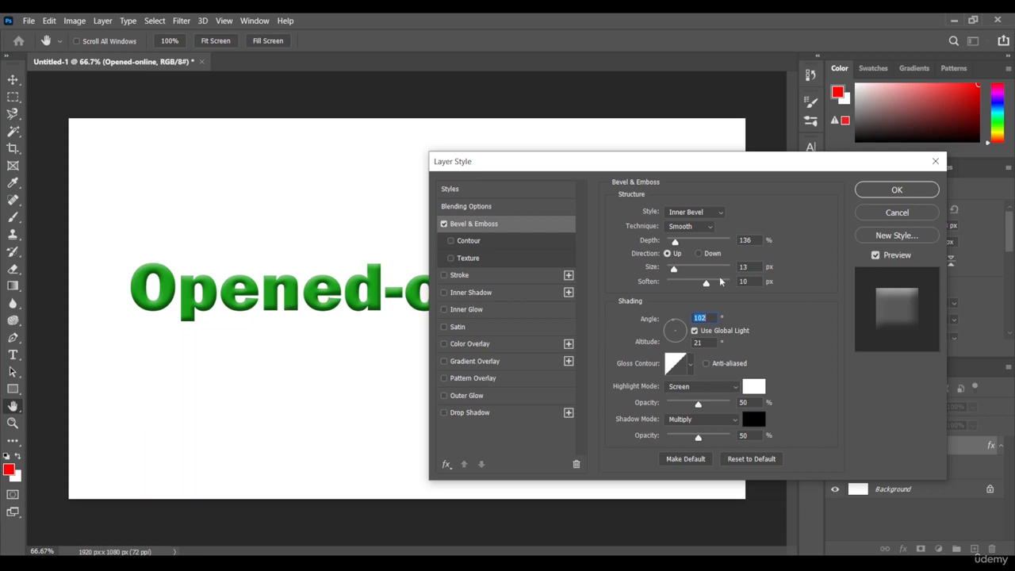
- Try the various gloss contour presets on the text's bevel and return to the straight diagonal contour
left_click(689, 364)
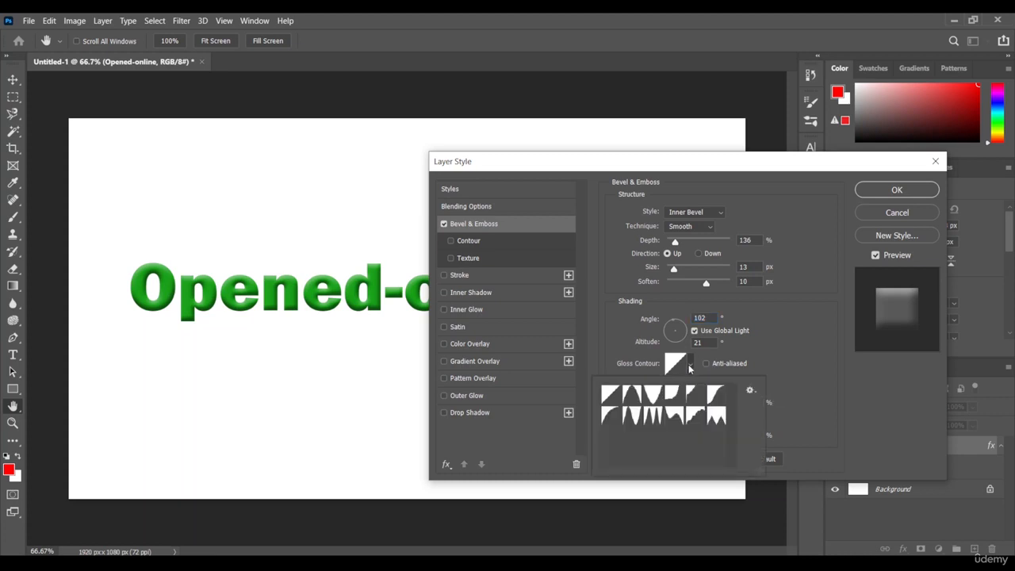
left_click(653, 418)
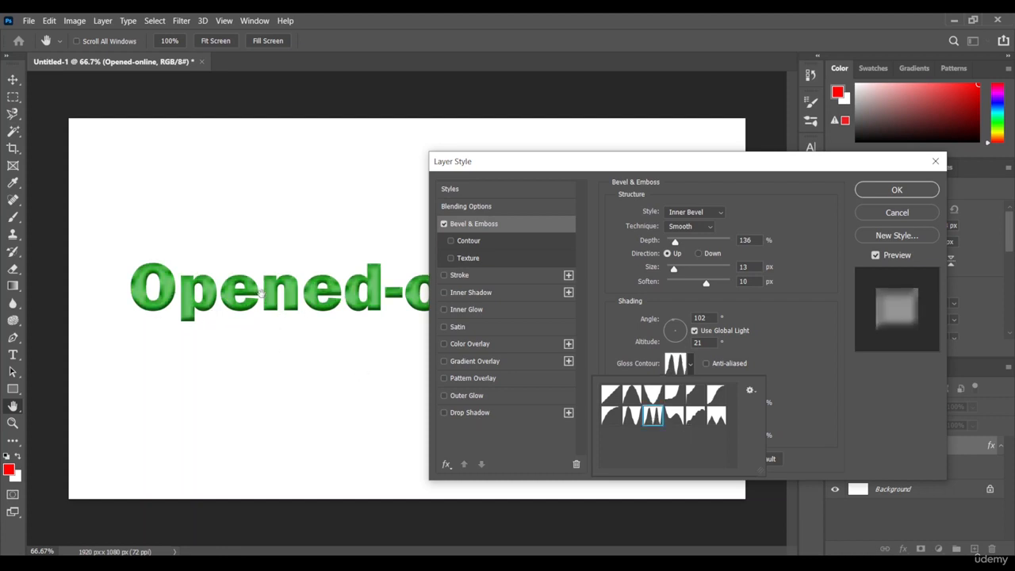
left_click(607, 396)
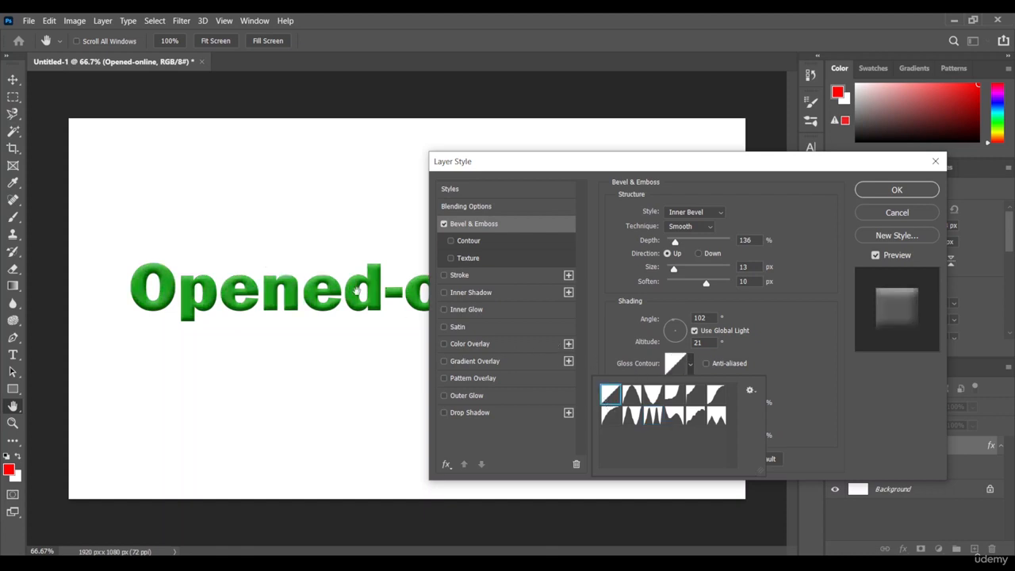
left_click(631, 396)
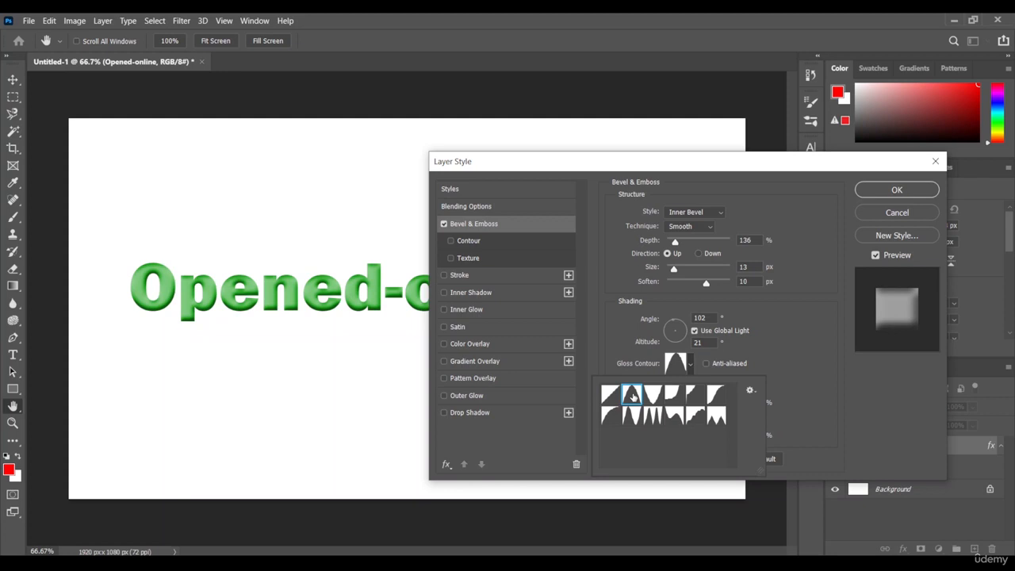
left_click(652, 396)
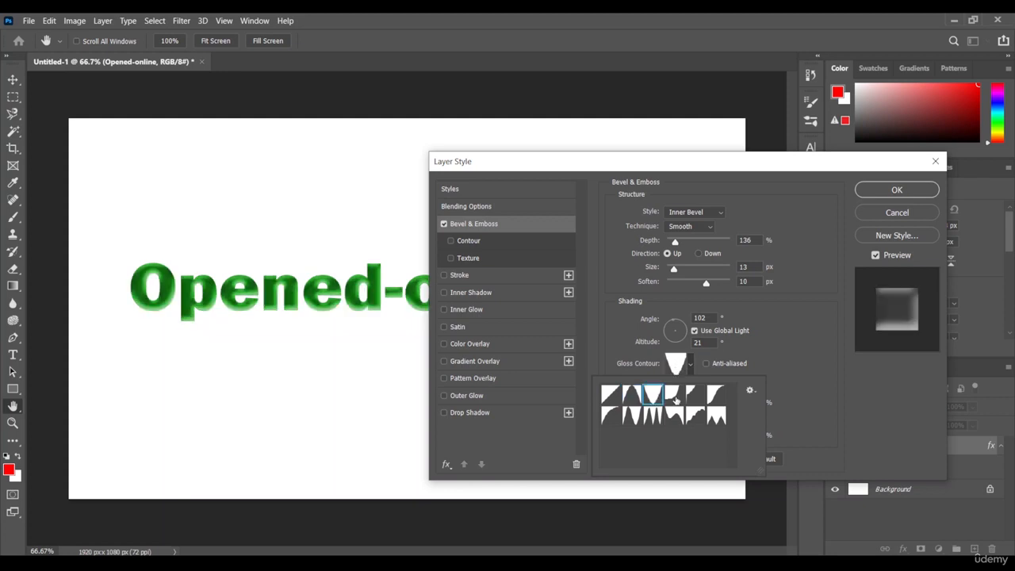
left_click(675, 399)
left_click(690, 397)
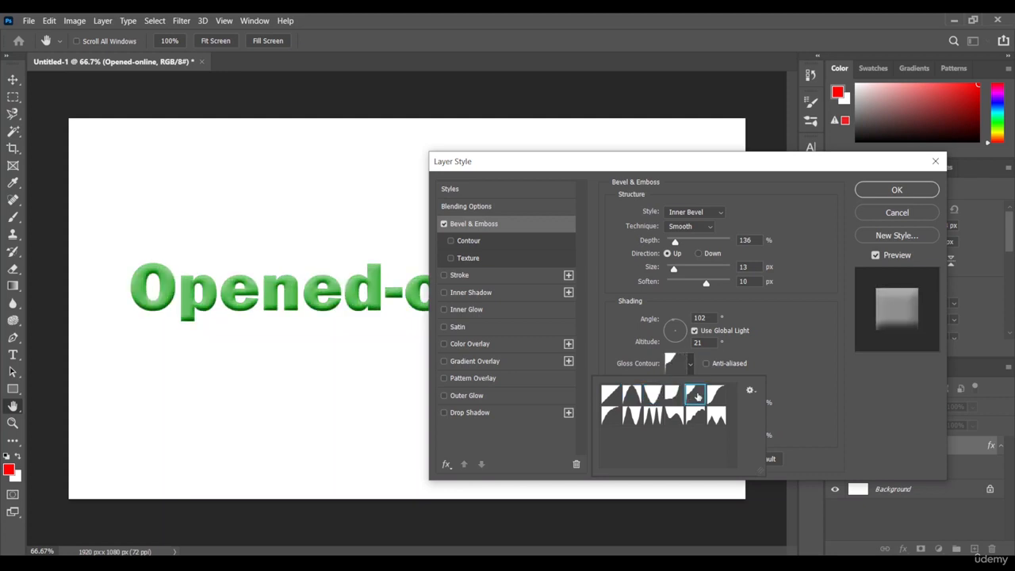
left_click(715, 396)
left_click(717, 414)
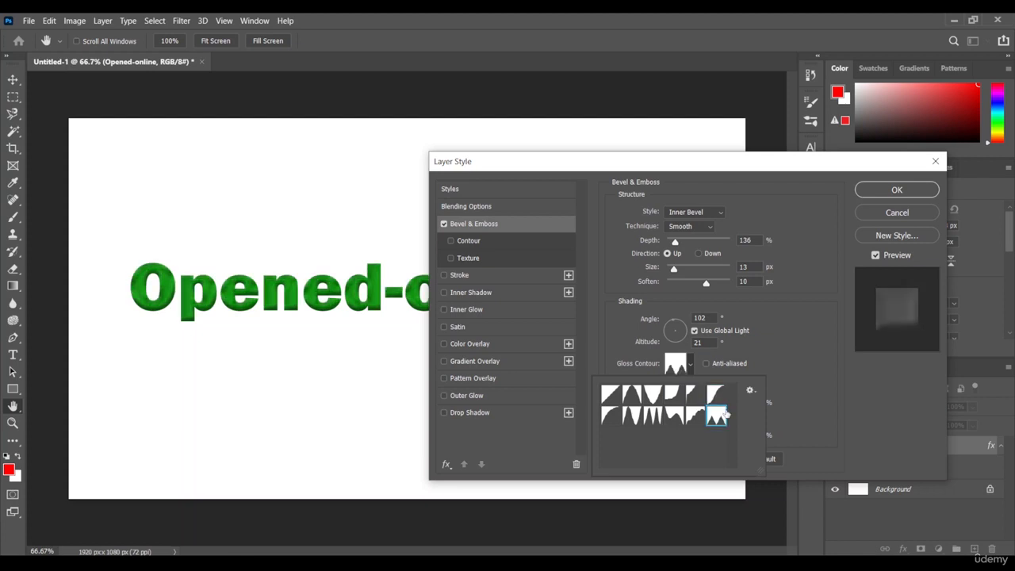
left_click(694, 414)
left_click(674, 414)
left_click(652, 414)
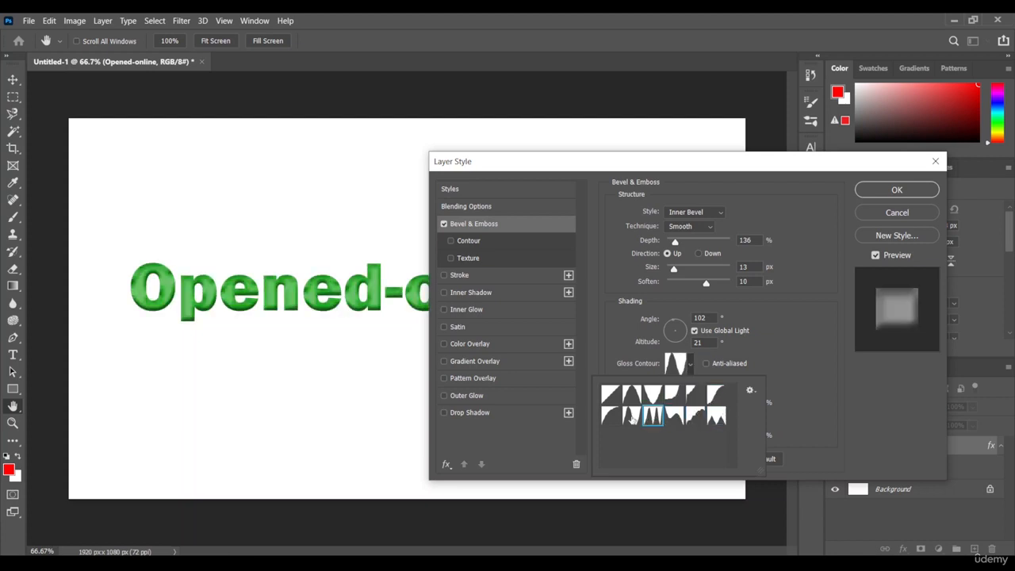
left_click(632, 413)
left_click(610, 414)
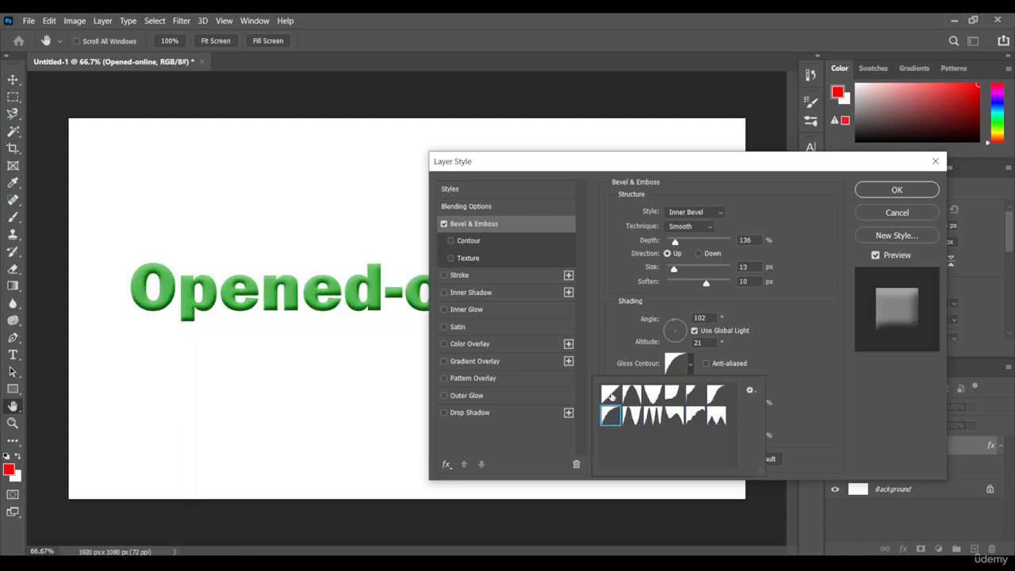
left_click(610, 394)
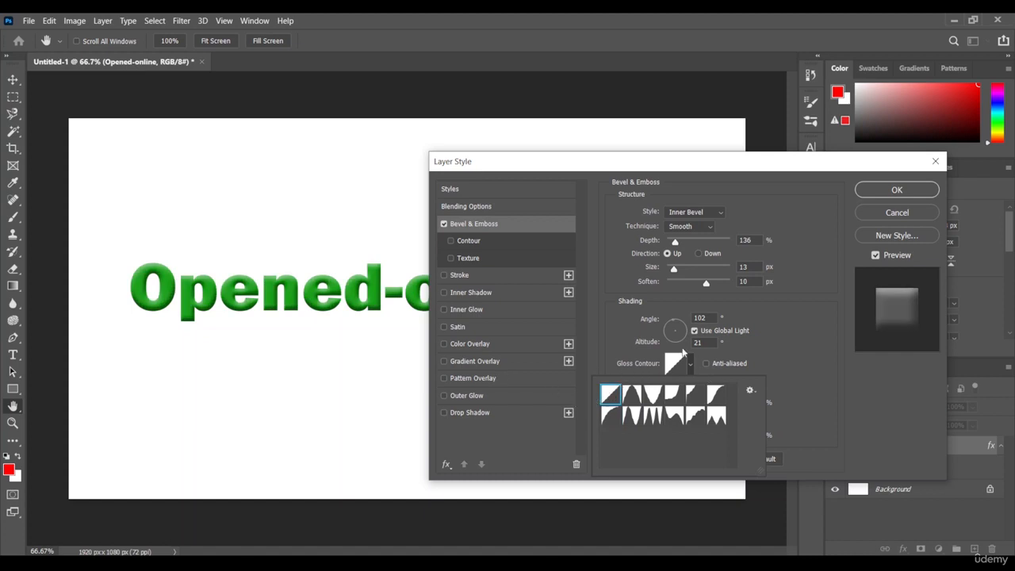
- Apply the Bevel & Emboss settings to the text layer and compare the text with the effect hidden and shown
left_click(767, 351)
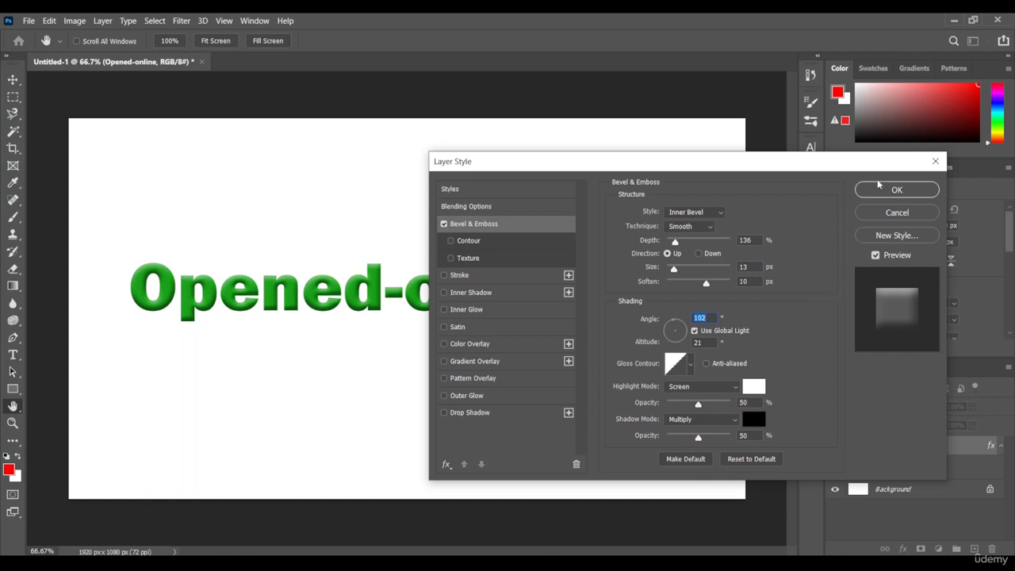
left_click(897, 194)
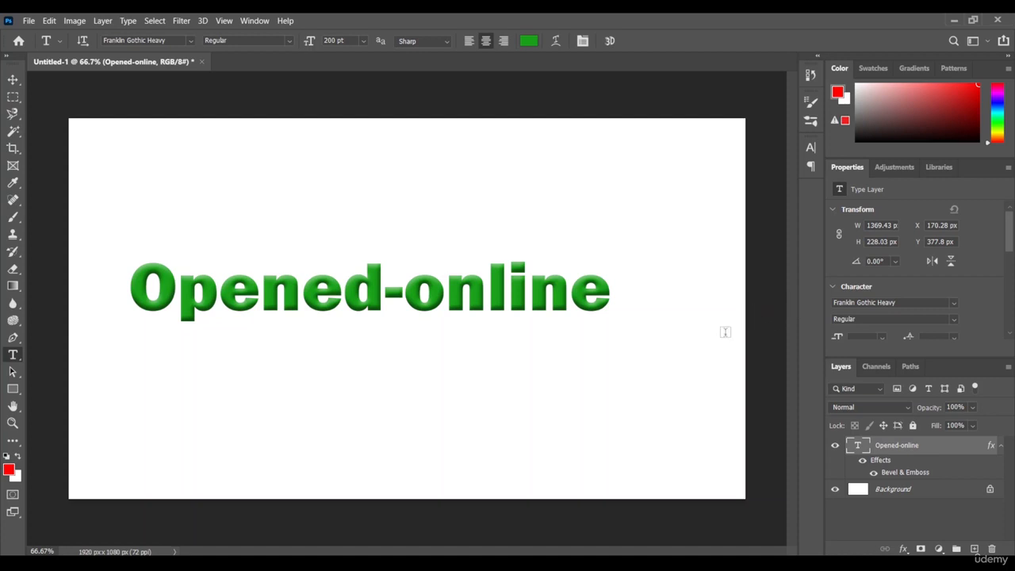
left_click(873, 474)
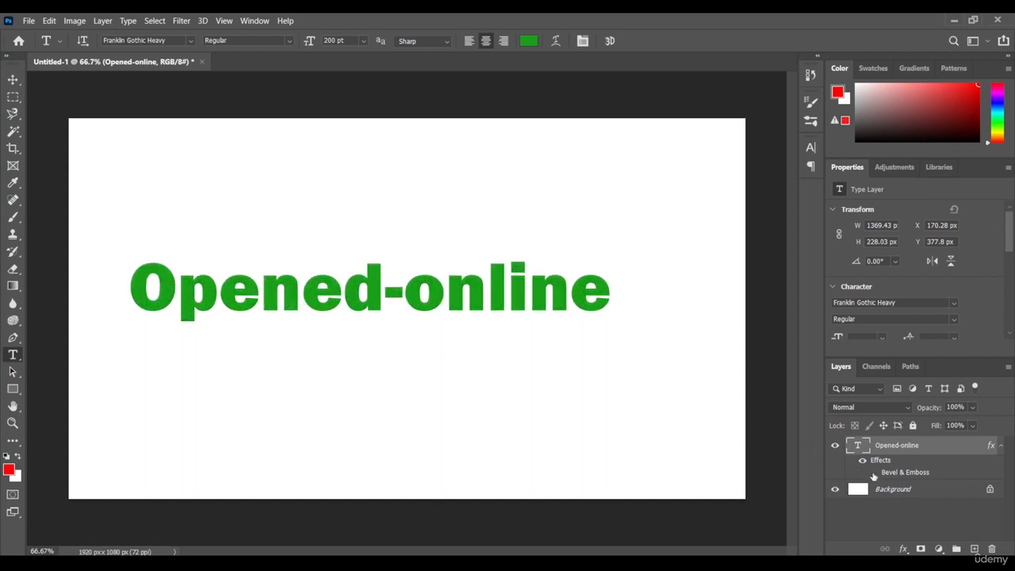
left_click(872, 474)
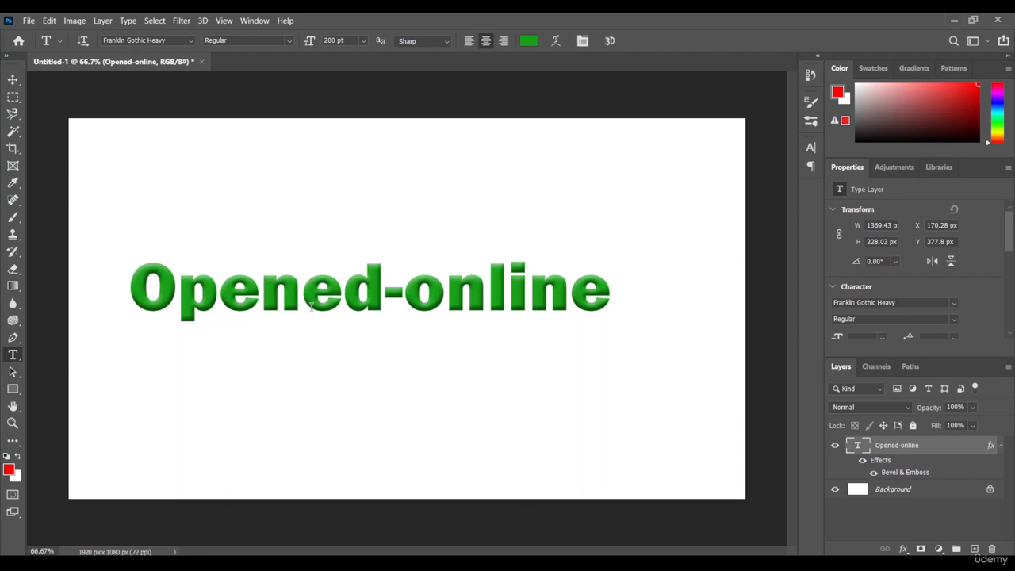